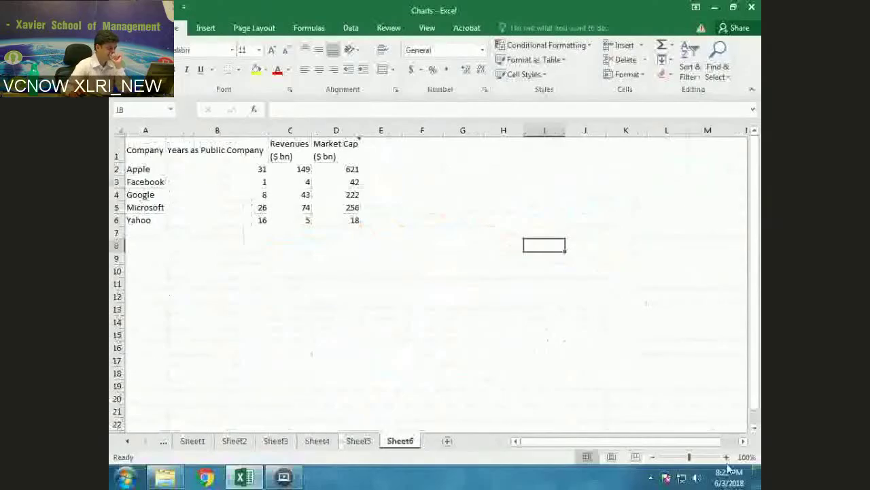
# - Zoom the worksheet to 160% so the five-company table reads larger
pyautogui.scroll(4, 478, 359)
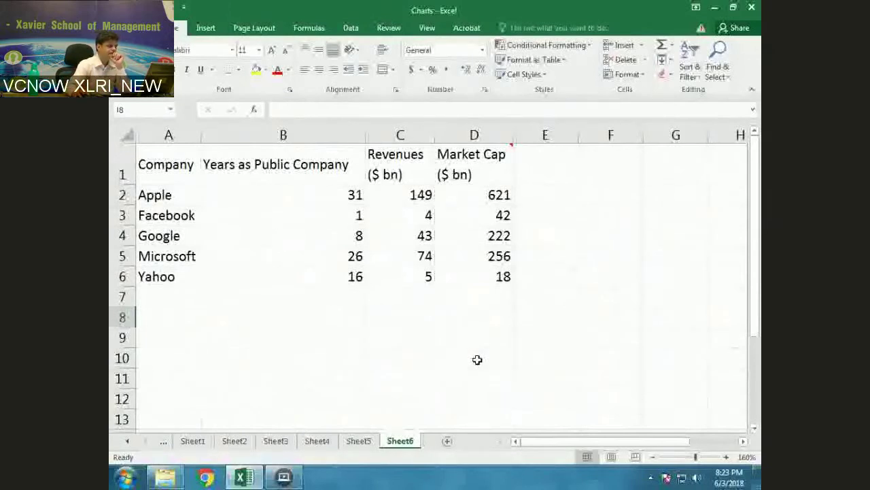
# - Select the years, revenues and market cap data (B1:D6) and open the Insert tab's Scatter/Bubble chart list
pyautogui.moveTo(275, 166); pyautogui.dragTo(490, 276)
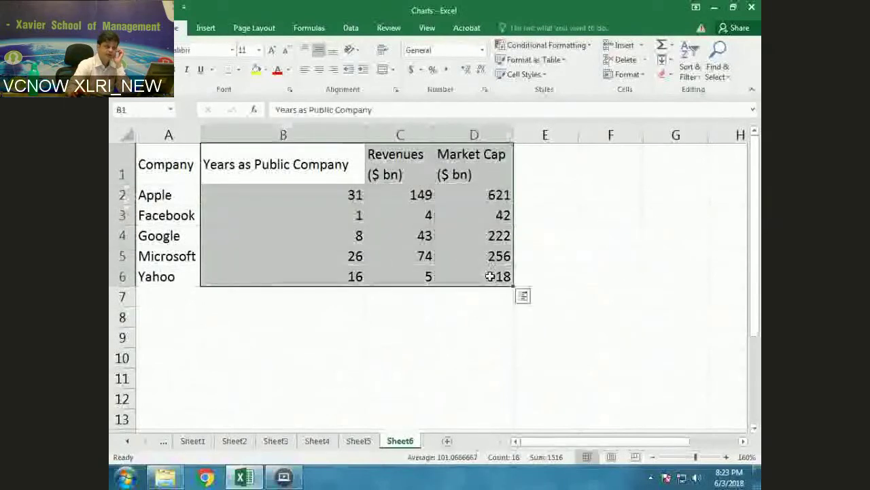
pyautogui.click(206, 30)
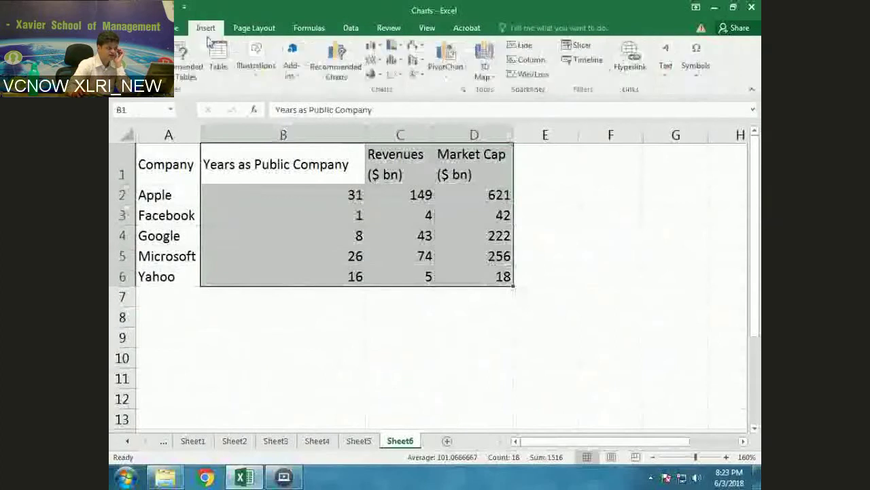
pyautogui.click(399, 76)
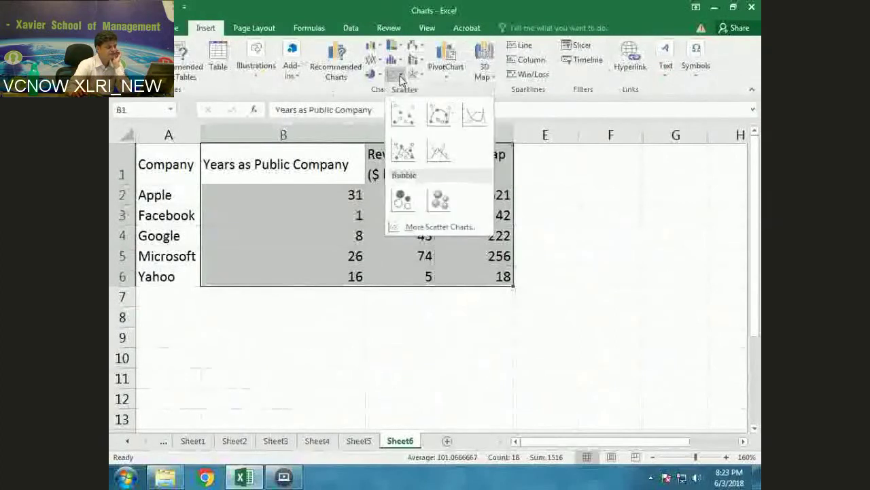
pyautogui.click(400, 77)
pyautogui.click(400, 76)
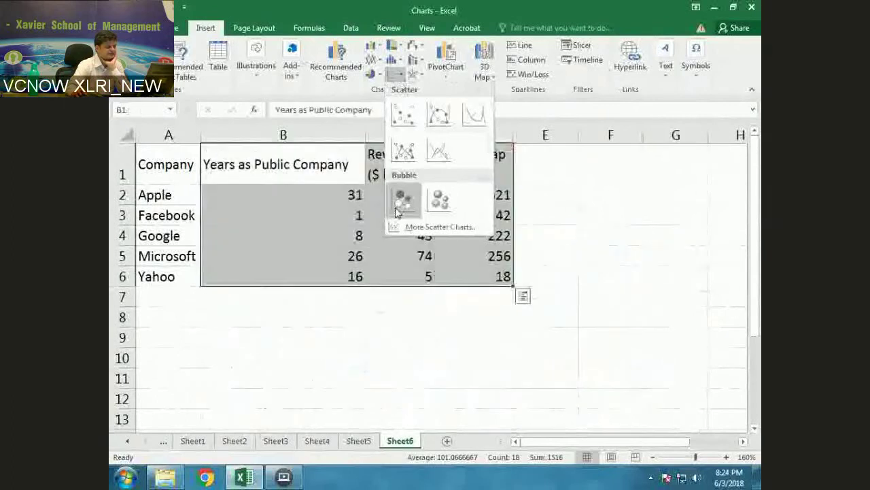
# - Insert a 3-D Bubble chart from the selected company data
pyautogui.click(441, 214)
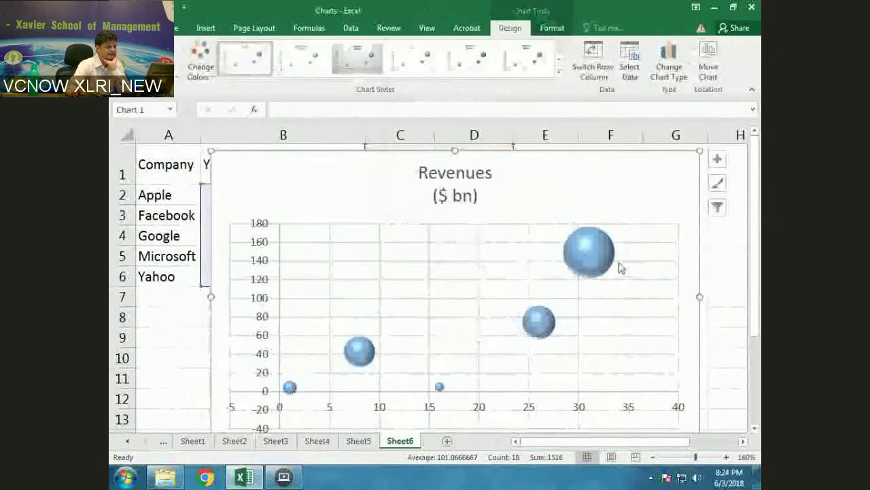
pyautogui.scroll(-1, 620, 267)
pyautogui.scroll(-1, 620, 268)
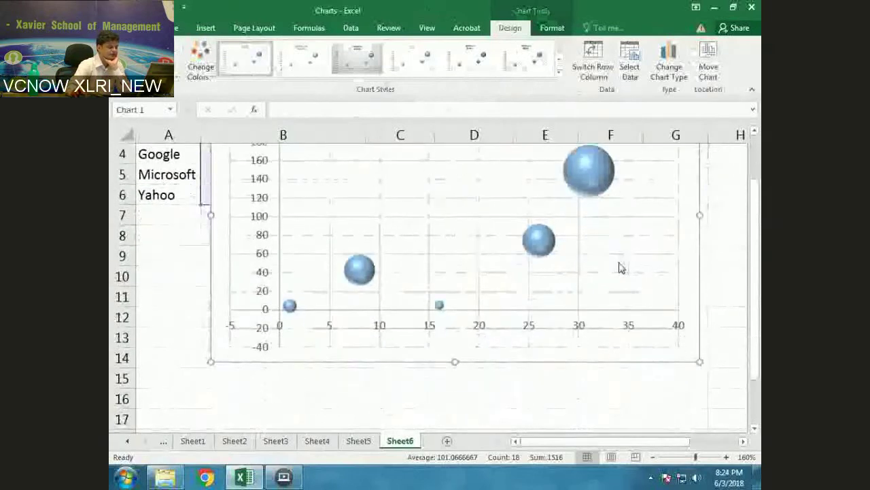
pyautogui.scroll(3, 577, 329)
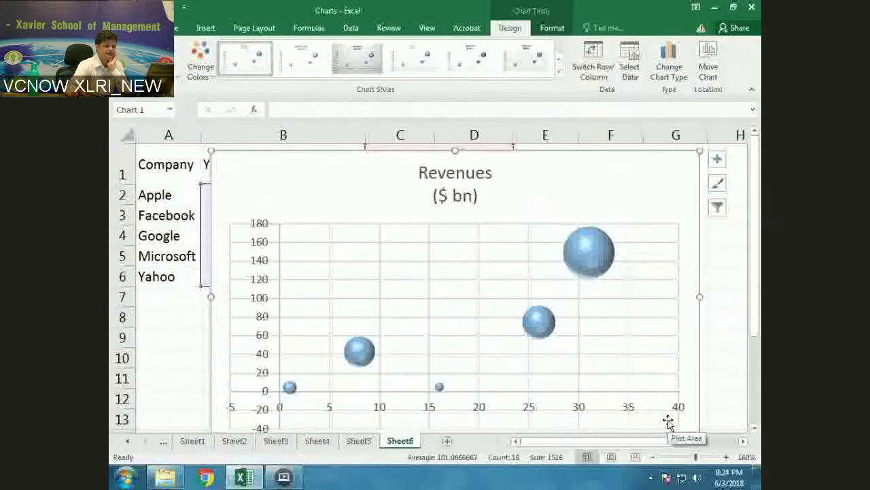
pyautogui.scroll(-1, 628, 281)
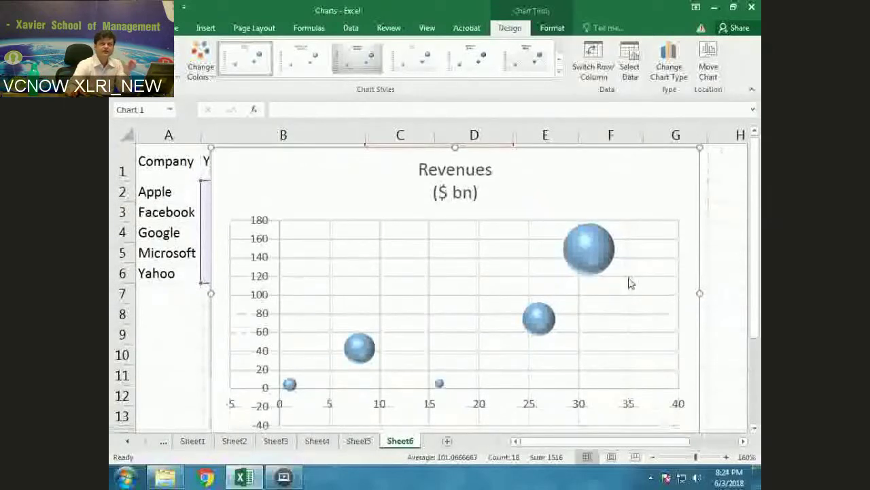
pyautogui.scroll(1, 629, 283)
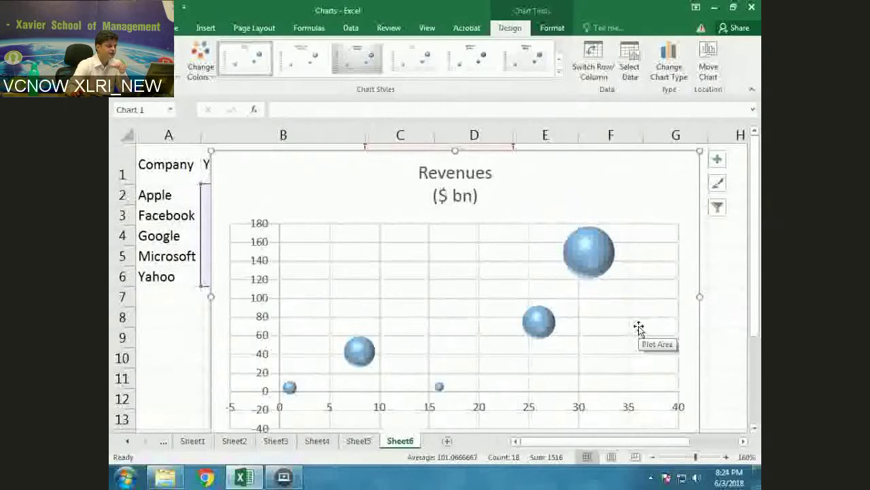
# - Move the 'Revenues ($ bn)' chart so it sits to the right of the data table
pyautogui.moveTo(457, 150); pyautogui.dragTo(591, 233)
pyautogui.scroll(-1, 635, 292)
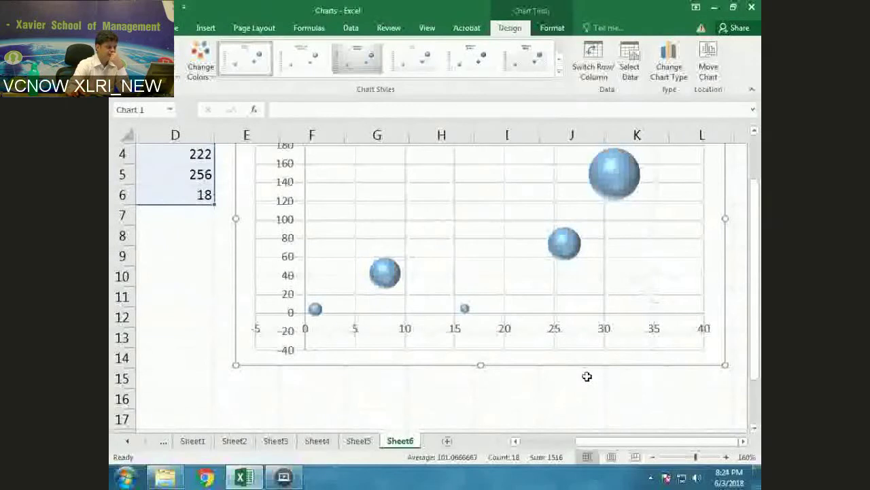
pyautogui.scroll(1, 588, 381)
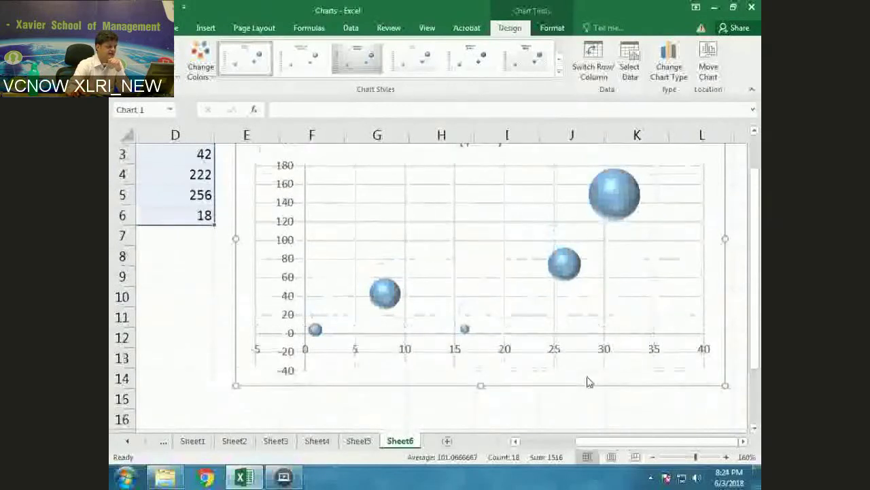
pyautogui.scroll(2, 589, 381)
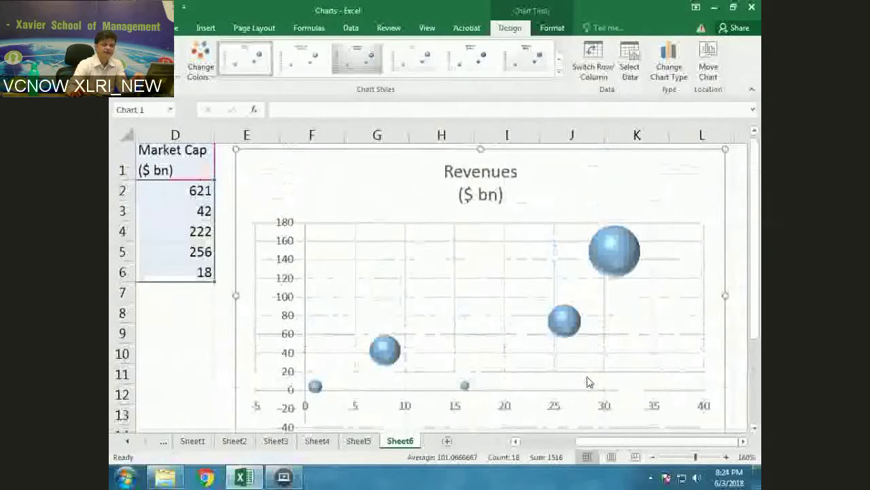
pyautogui.scroll(1, 588, 380)
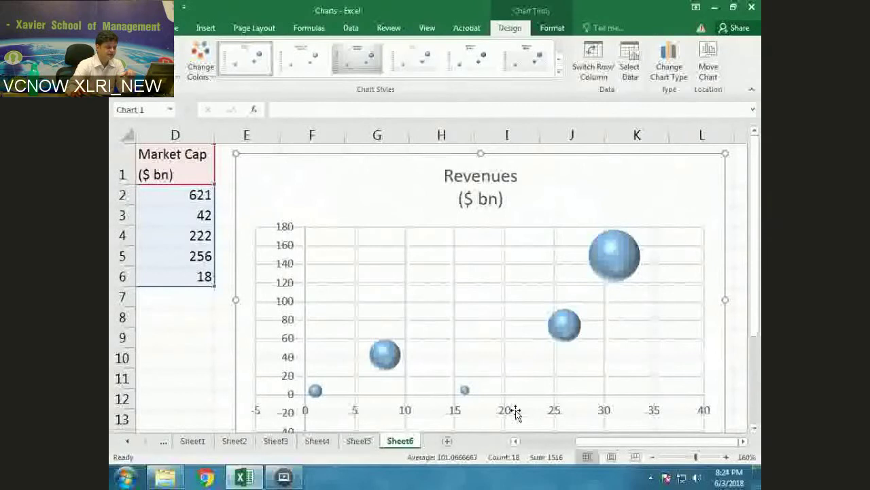
pyautogui.scroll(-1, 408, 415)
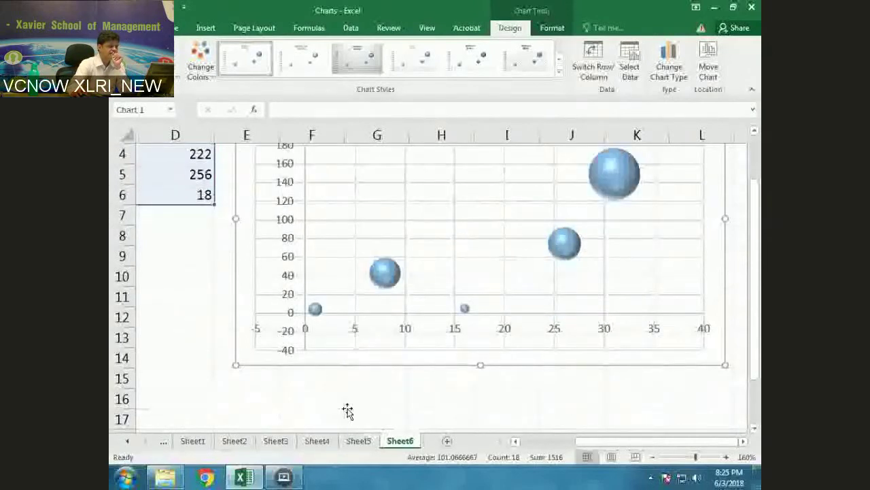
# - Change the horizontal axis minimum bound from -5.0 to 0, then select the vertical axis
pyautogui.click(353, 331)
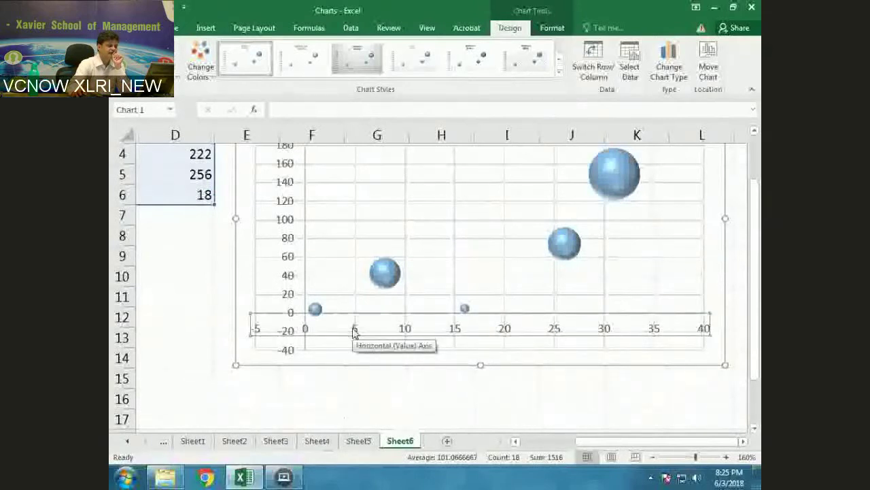
pyautogui.doubleClick(354, 331)
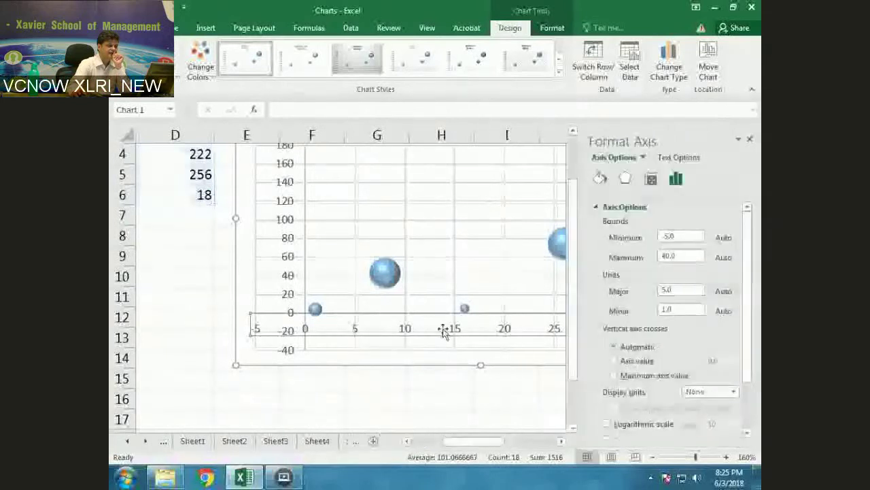
pyautogui.click(750, 140)
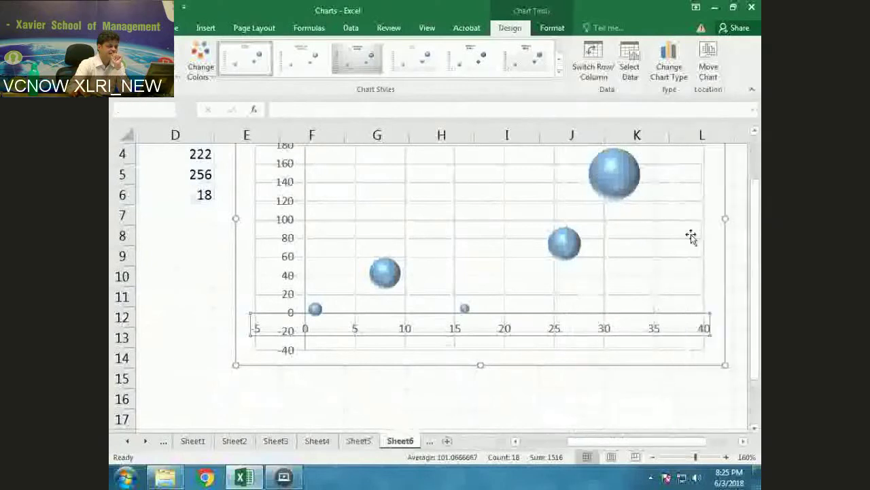
pyautogui.click(528, 398)
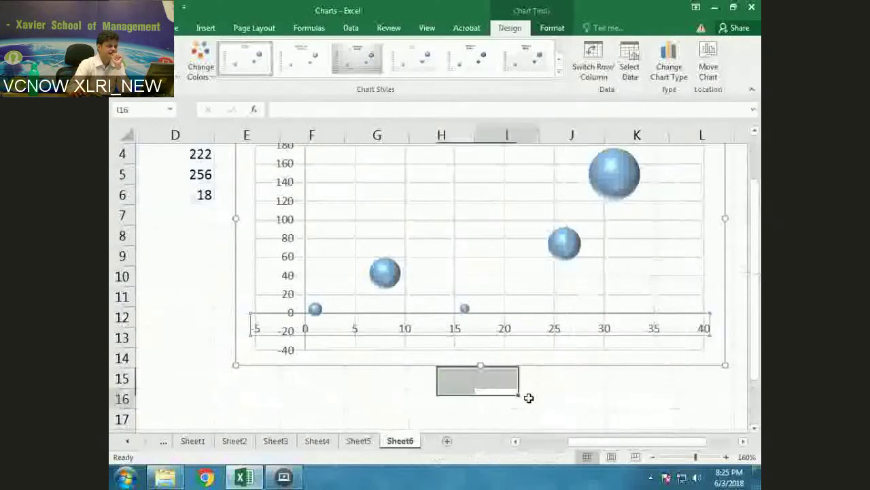
pyautogui.click(455, 333)
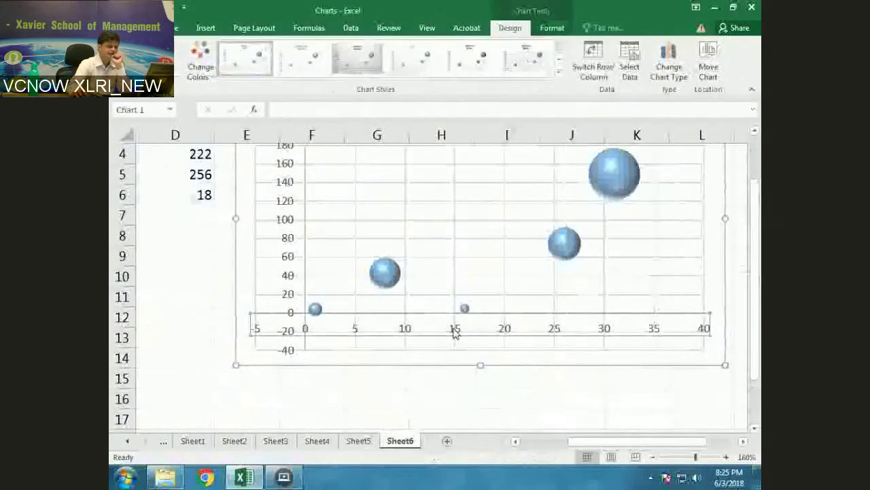
pyautogui.rightClick(455, 331)
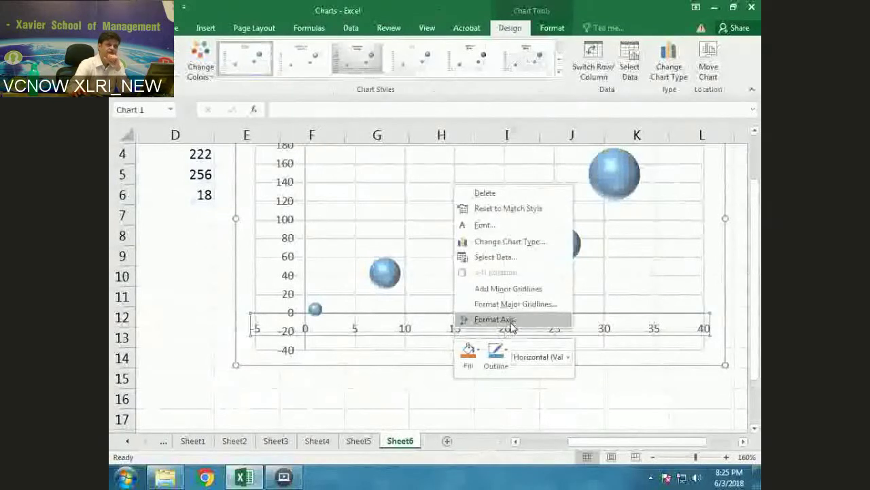
pyautogui.click(512, 327)
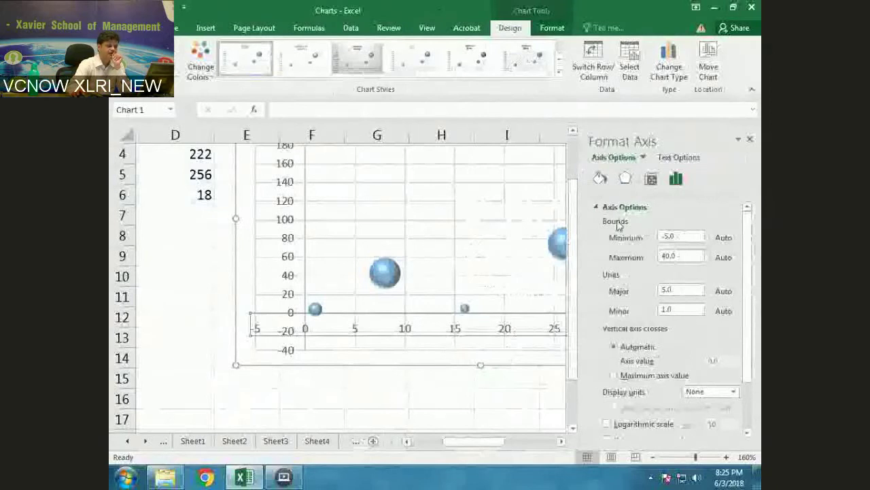
pyautogui.click(677, 236)
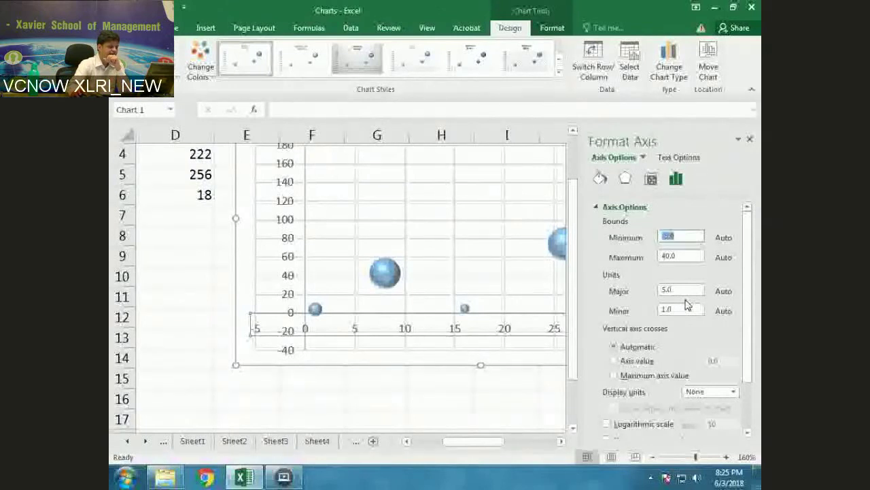
pyautogui.write('0')
pyautogui.click(398, 383)
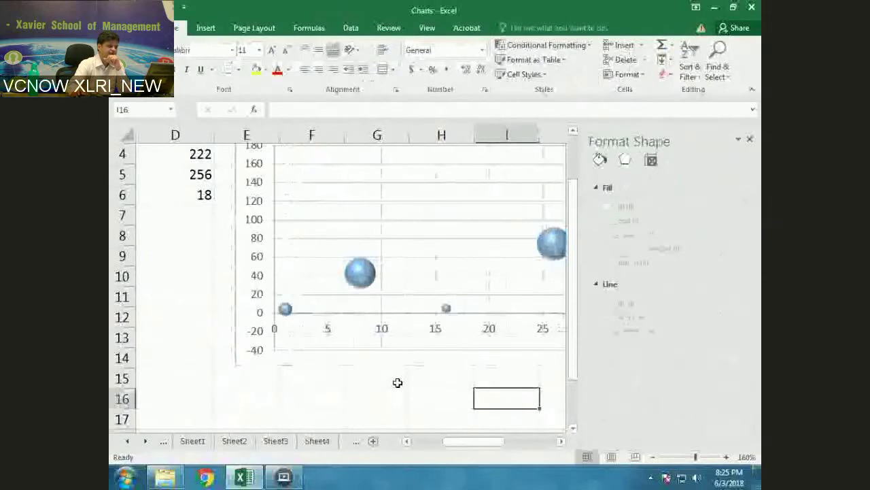
pyautogui.scroll(1, 398, 383)
pyautogui.click(255, 313)
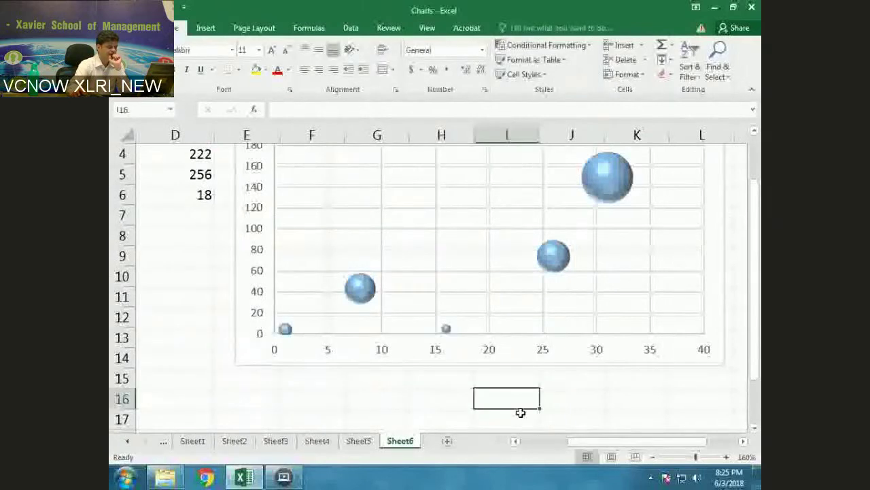
# - Zoom out to 140% so the whole bubble chart, title included, shows beside the data
pyautogui.click(743, 441)
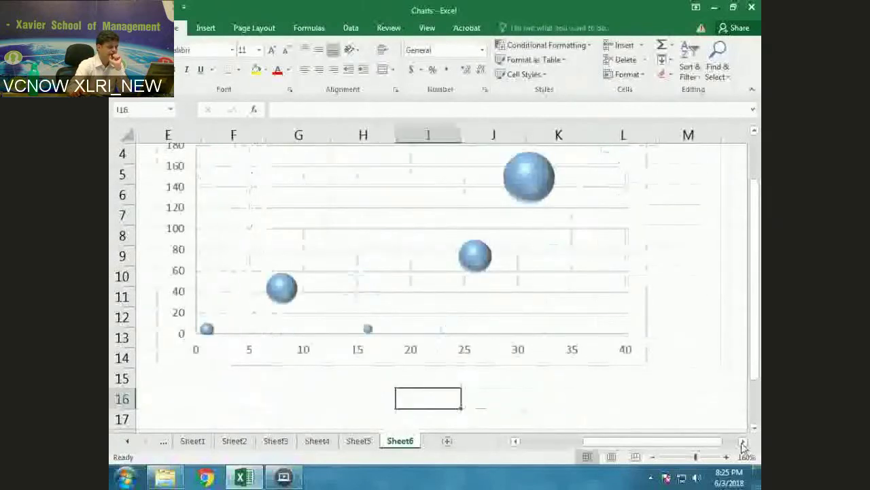
pyautogui.scroll(1, 626, 364)
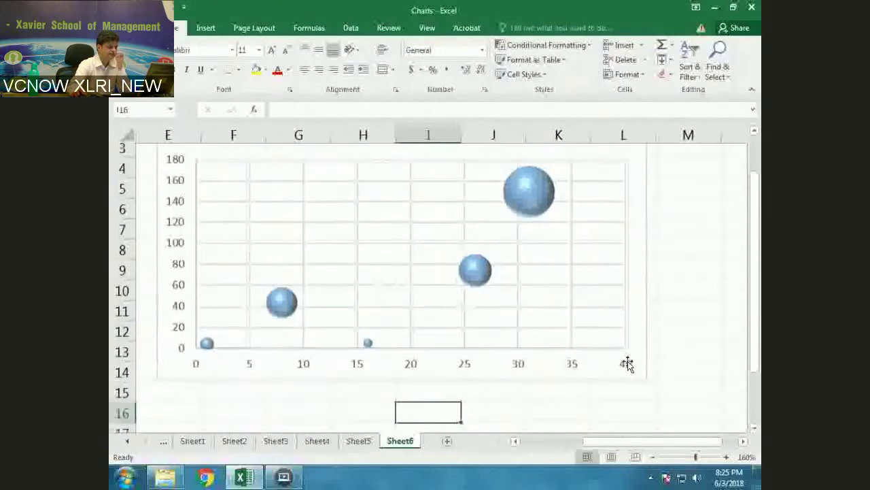
pyautogui.keyDown('ctrl'); pyautogui.scroll(-2, 639, 295); pyautogui.keyUp('ctrl')
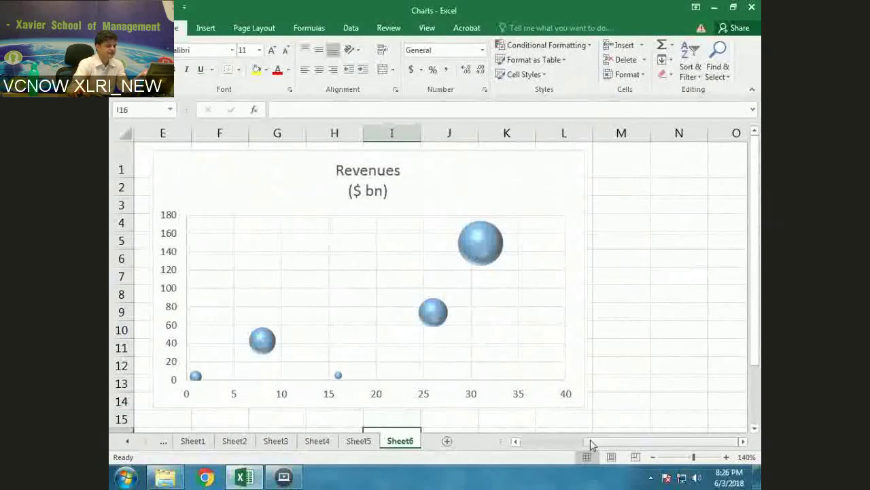
pyautogui.moveTo(586, 444); pyautogui.dragTo(555, 449)
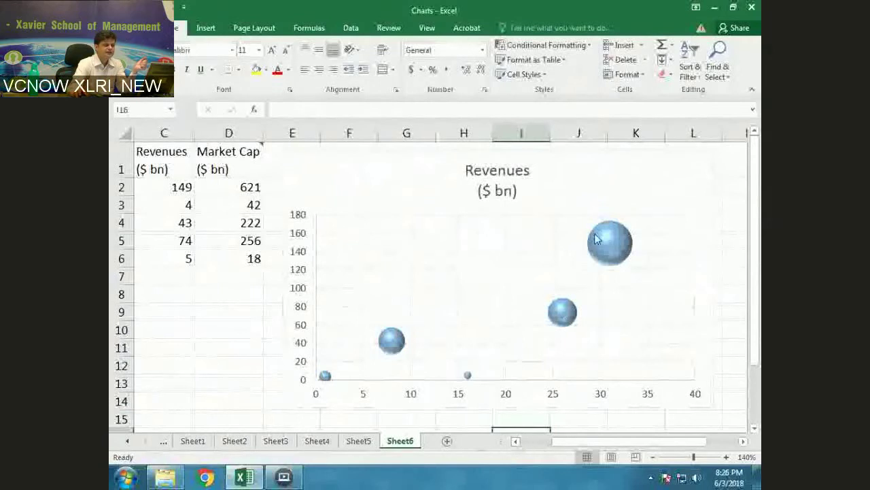
# - Select only the largest bubble (31, 149) and set its fill to Picture or texture fill
pyautogui.moveTo(600, 243)
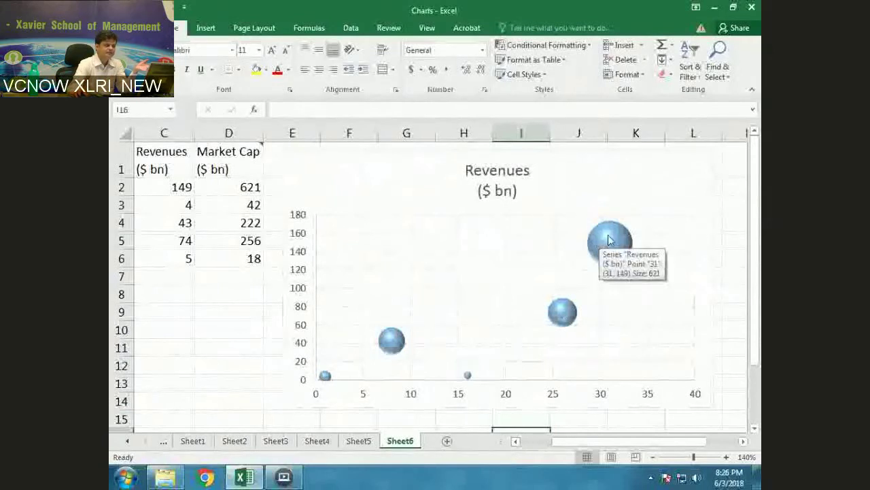
pyautogui.rightClick(609, 239)
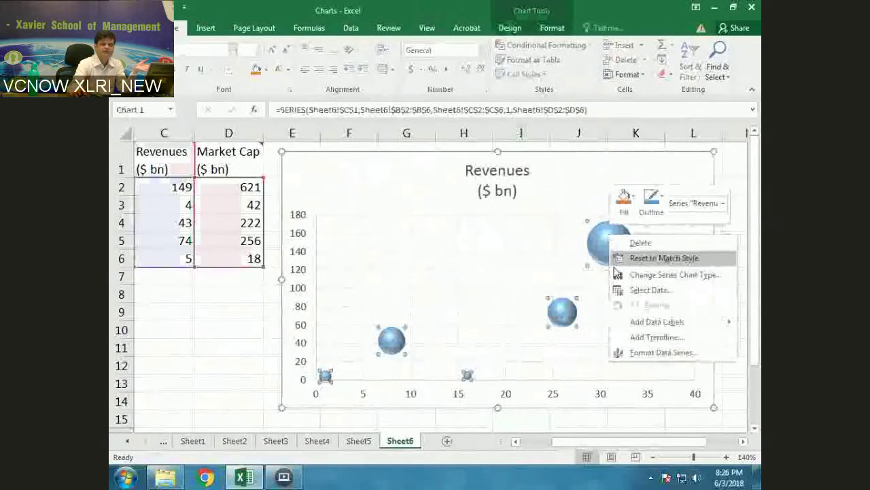
pyautogui.click(614, 250)
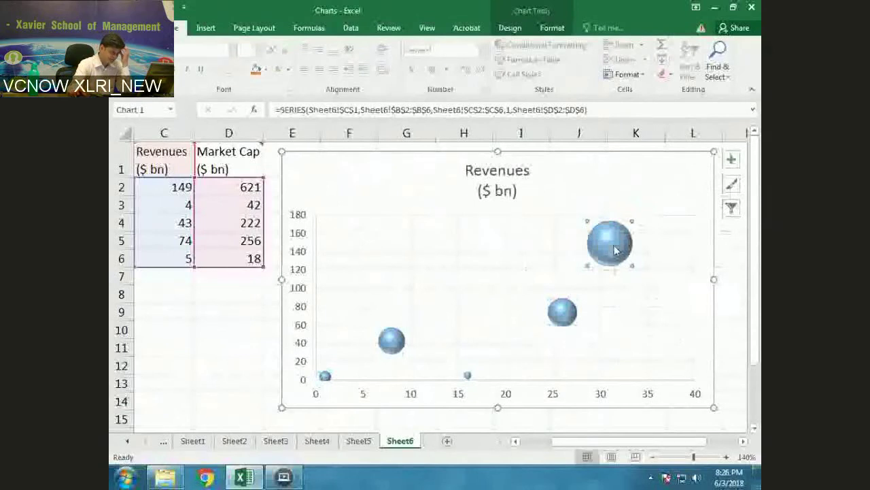
pyautogui.rightClick(614, 250)
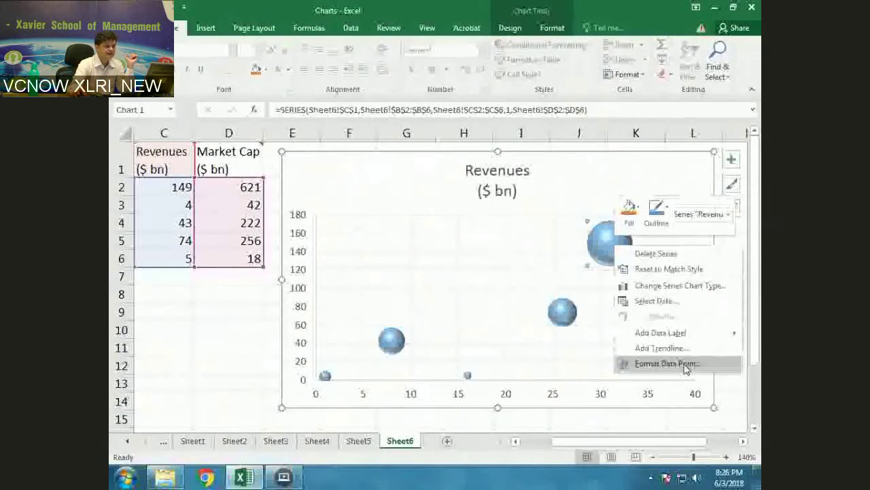
pyautogui.click(667, 364)
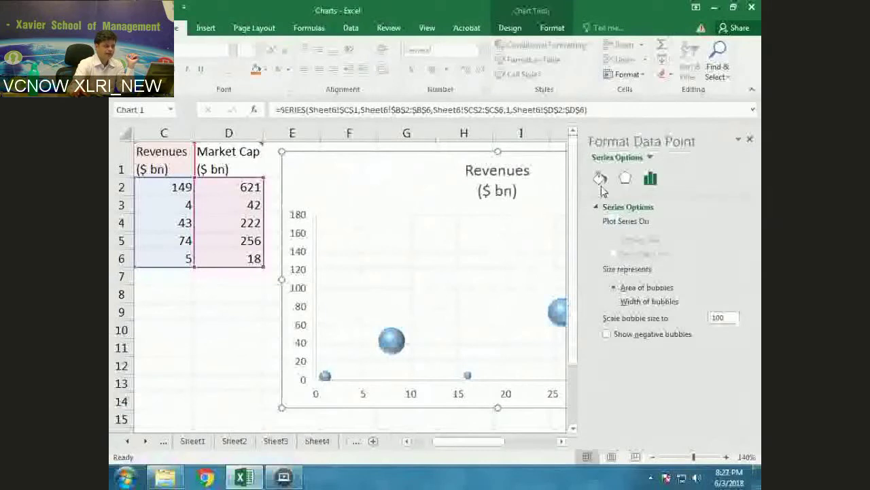
pyautogui.click(600, 180)
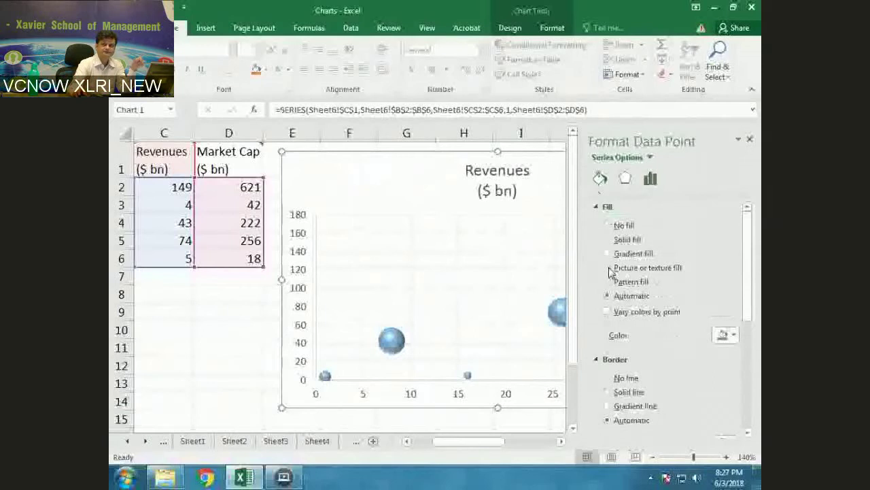
pyautogui.click(609, 268)
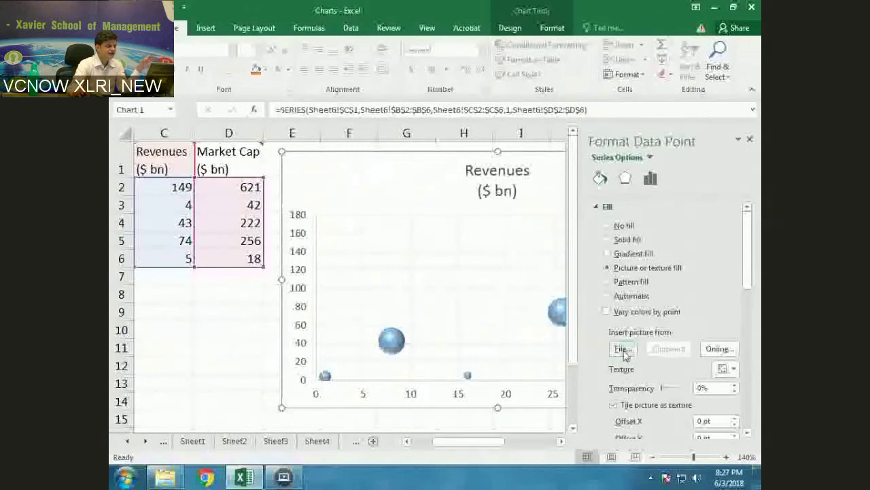
# - Open the local picture file option for the bubble fill, then cancel it in favour of an online image
pyautogui.click(623, 348)
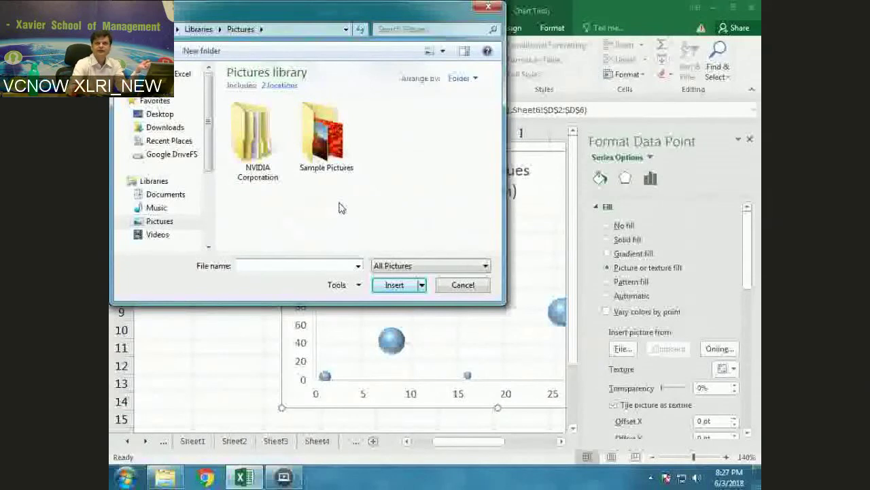
pyautogui.click(463, 284)
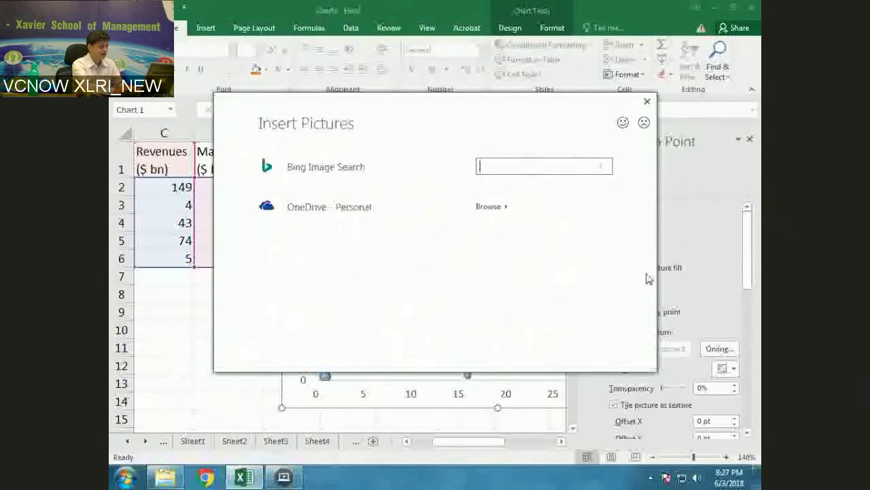
# - Search Bing Images for 'apple' and insert the grey Apple logo as the bubble's fill
pyautogui.write('apple')
pyautogui.press('Return')
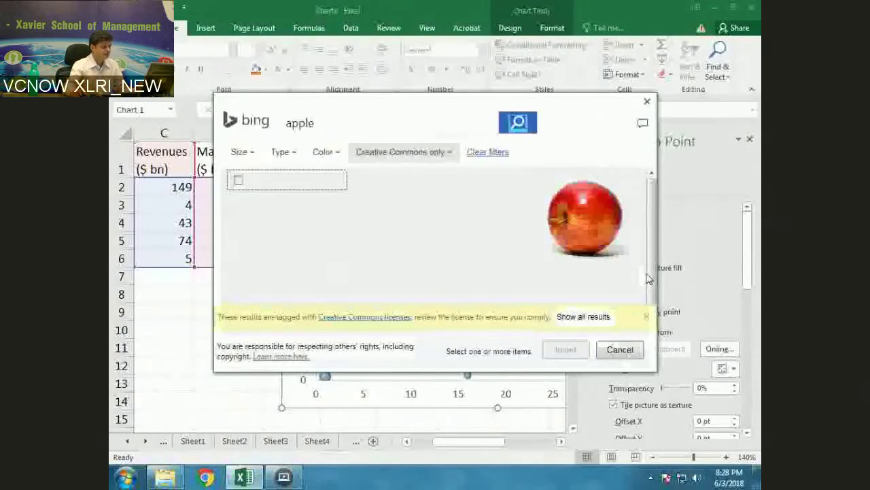
pyautogui.scroll(-2, 648, 277)
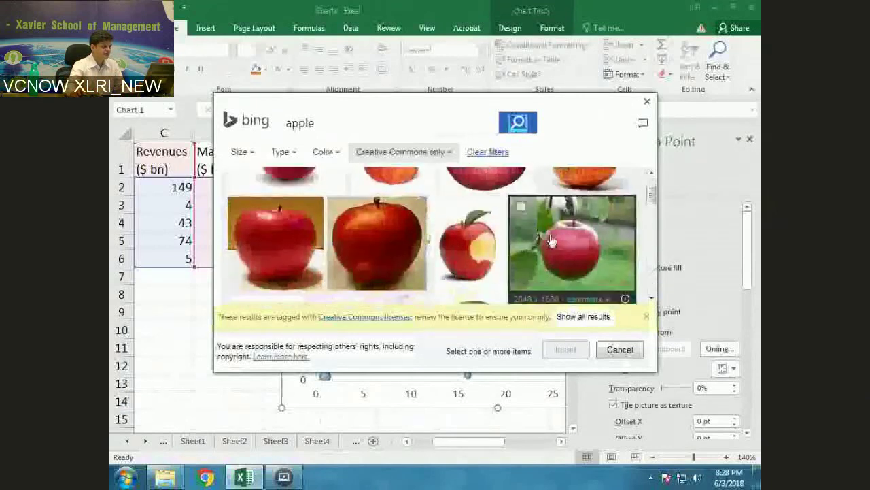
pyautogui.scroll(-3, 552, 240)
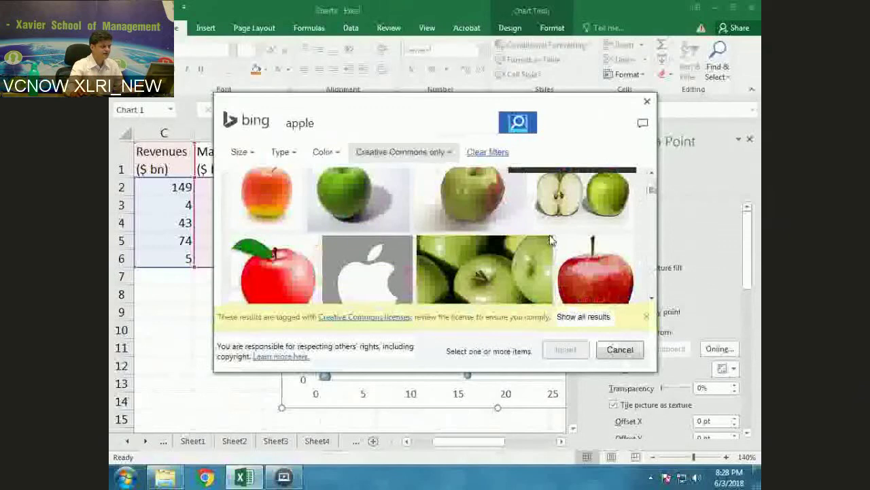
pyautogui.scroll(-1, 552, 240)
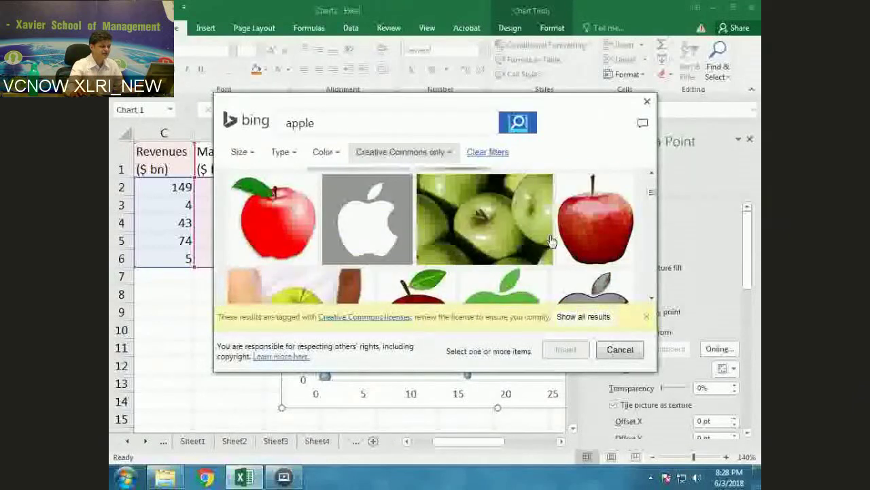
pyautogui.scroll(-1, 552, 240)
pyautogui.click(651, 299)
pyautogui.moveTo(607, 257)
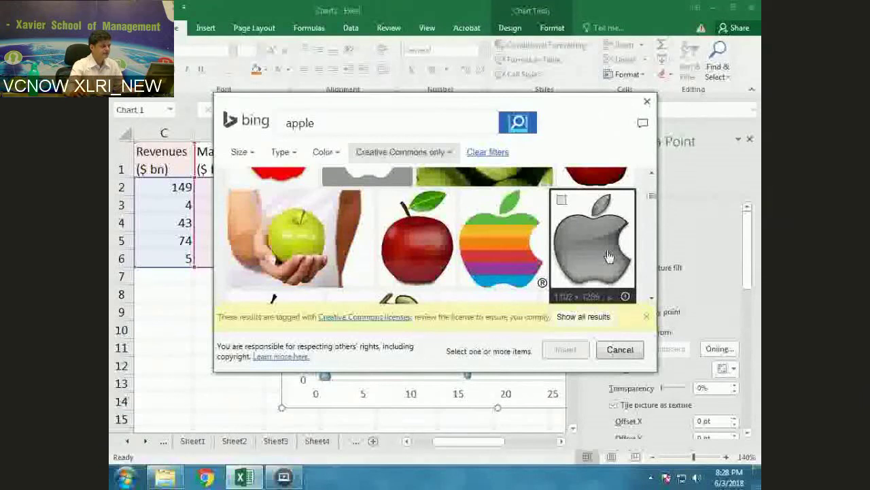
pyautogui.doubleClick(609, 256)
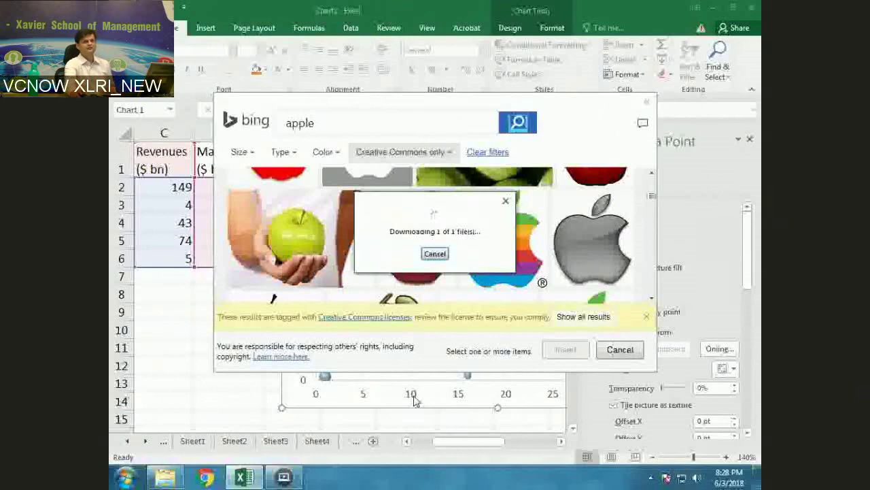
pyautogui.click(663, 202)
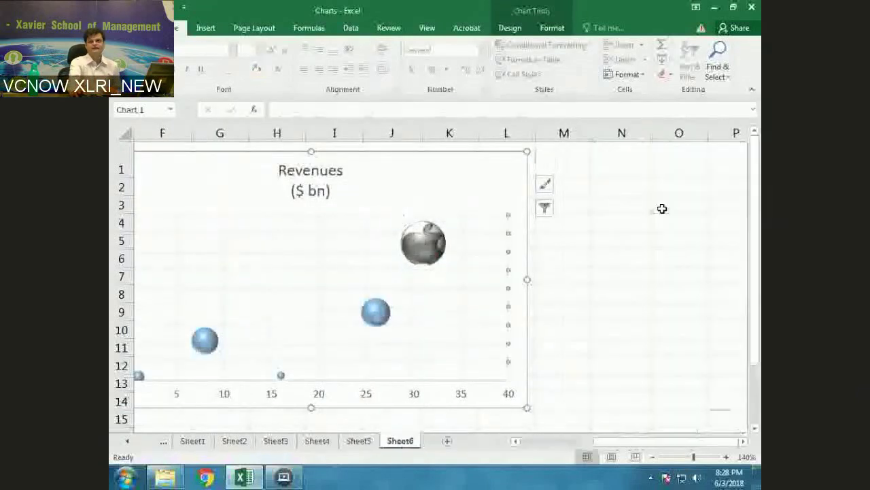